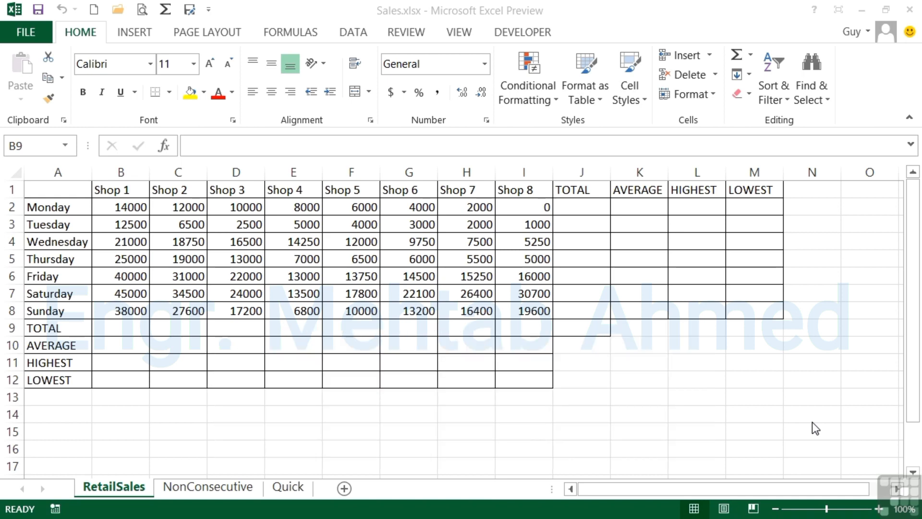
Step: Enter a SUM formula for B2:B8 in cell B9 to total Shop 1's sales, and check the formula
left_click(127, 333)
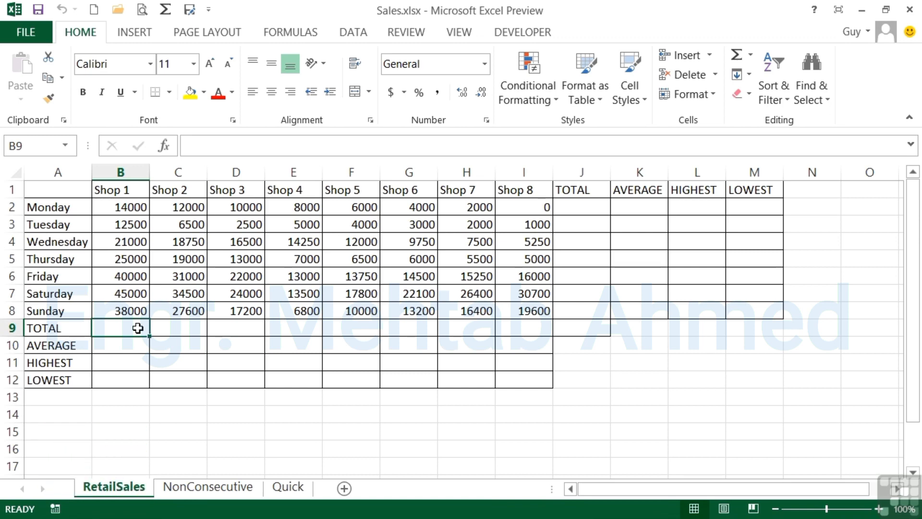
type("=sum")
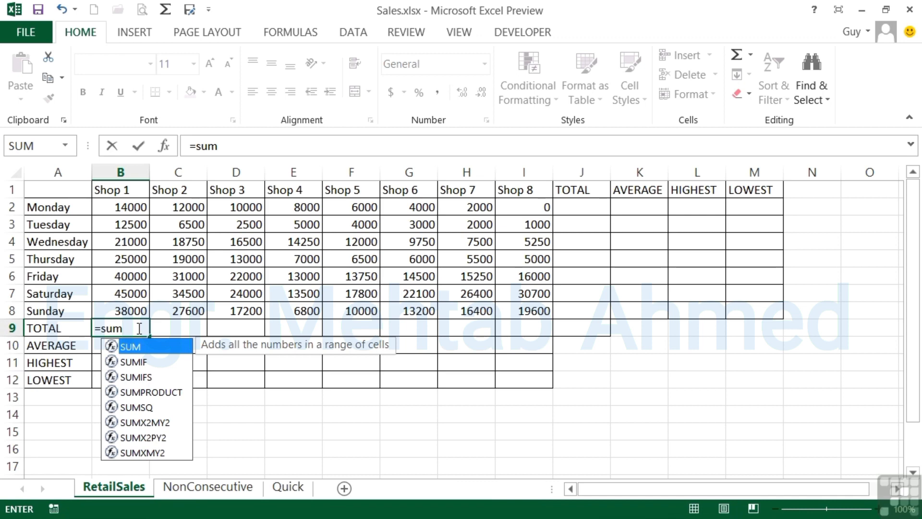
type("(")
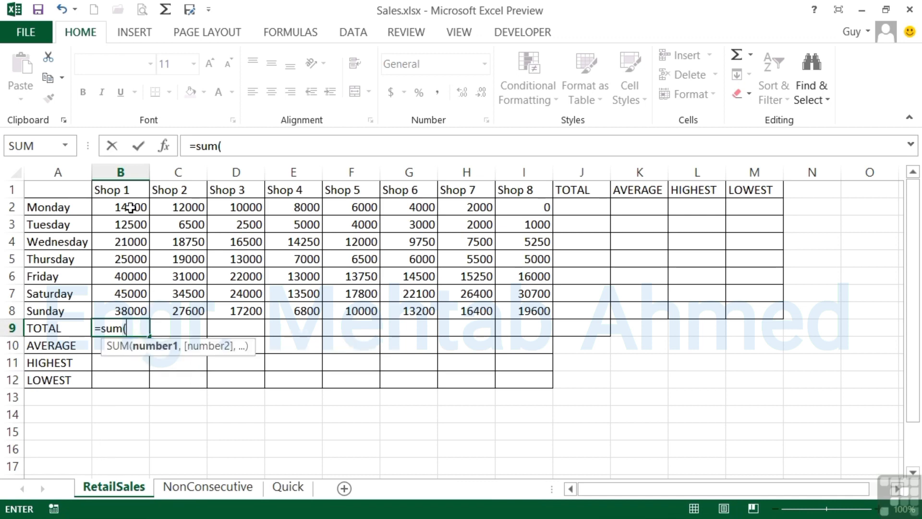
left_click_drag(131, 207, 124, 311)
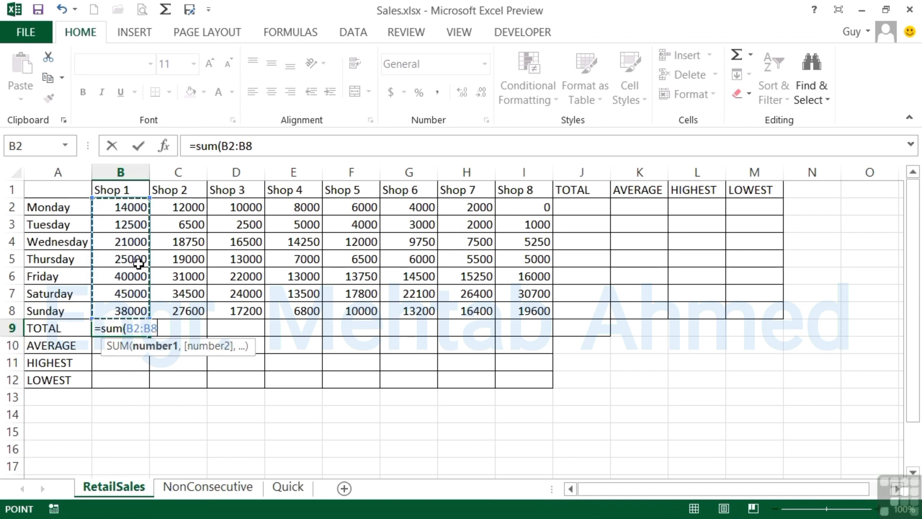
key("Return")
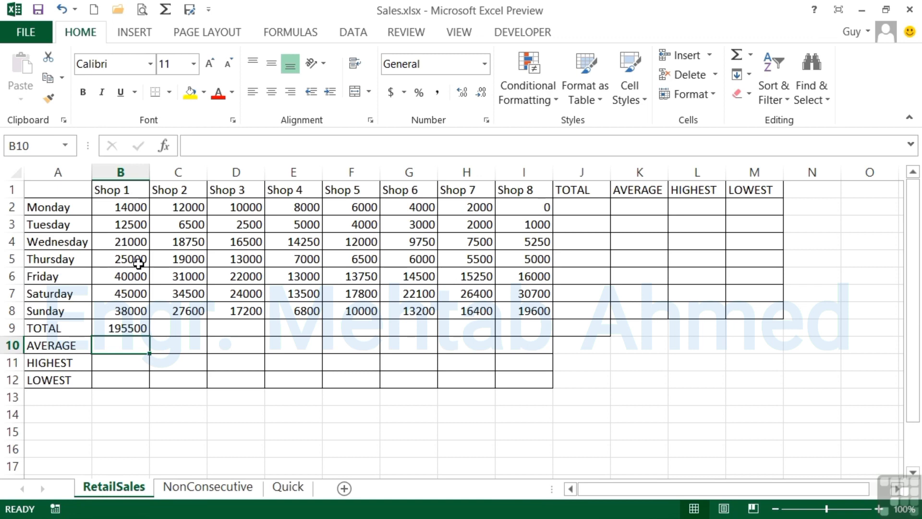
key("Up")
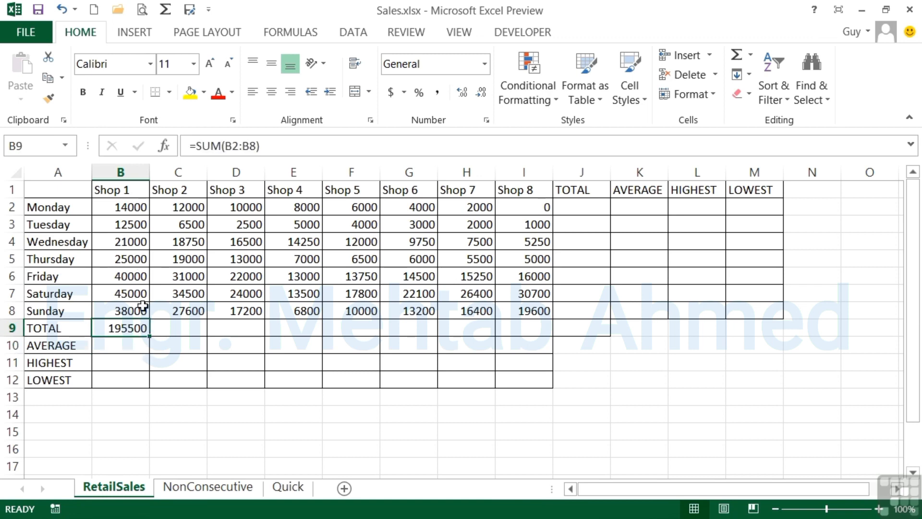
double_click(124, 327)
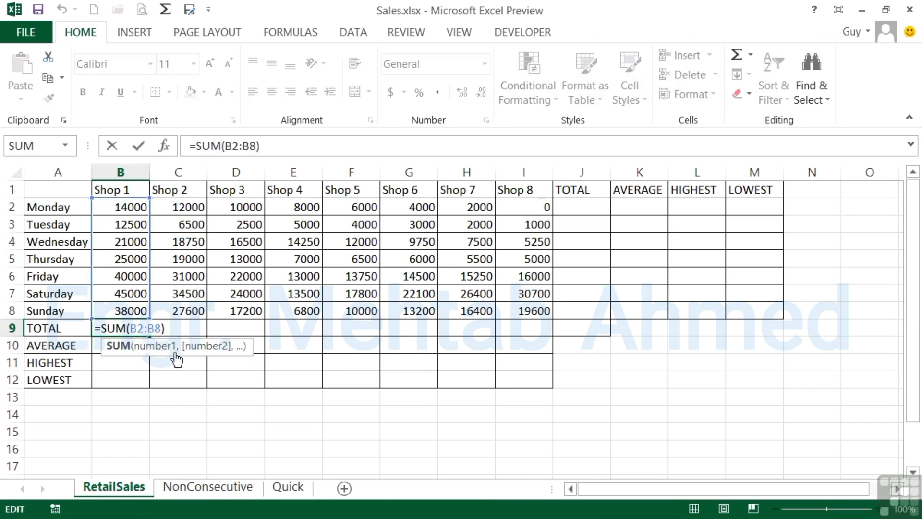
key("Return")
Step: Total Shop 2's sales in cell C9 with AutoSum over the range C2:C8
left_click(189, 328)
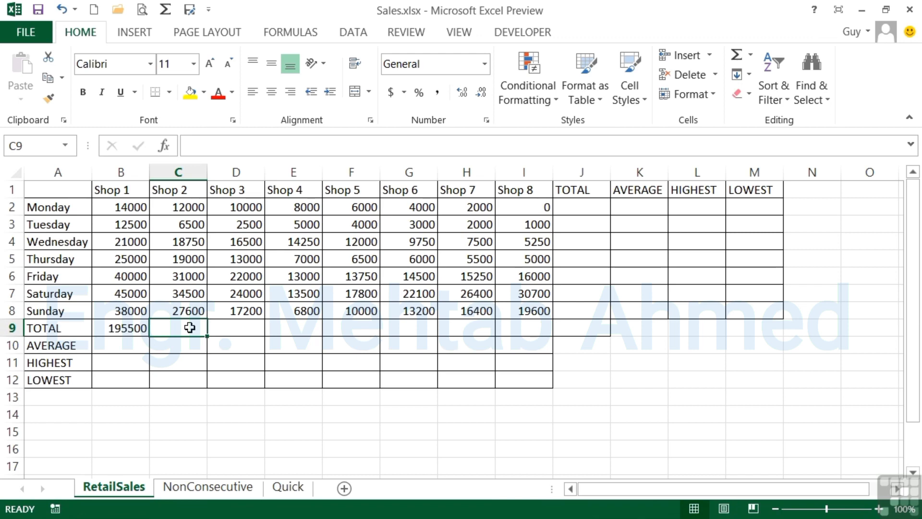
left_click(736, 56)
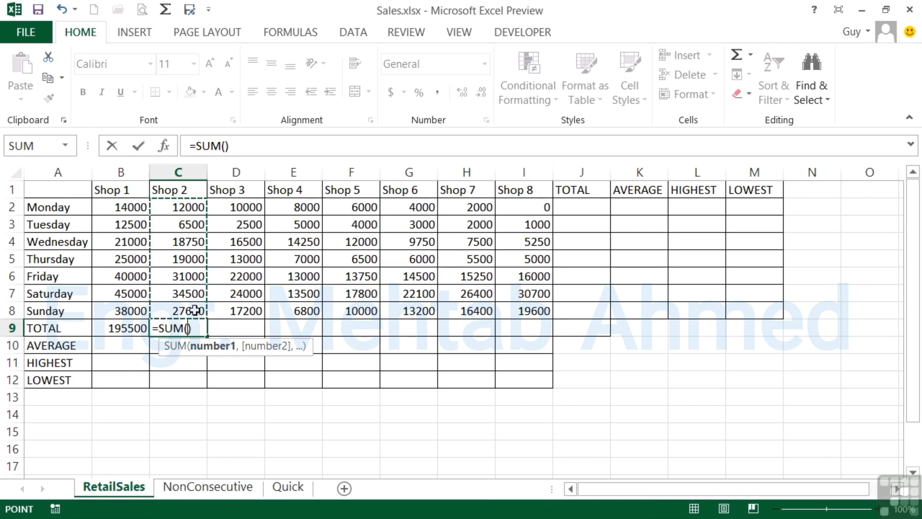
left_click_drag(194, 310, 190, 210)
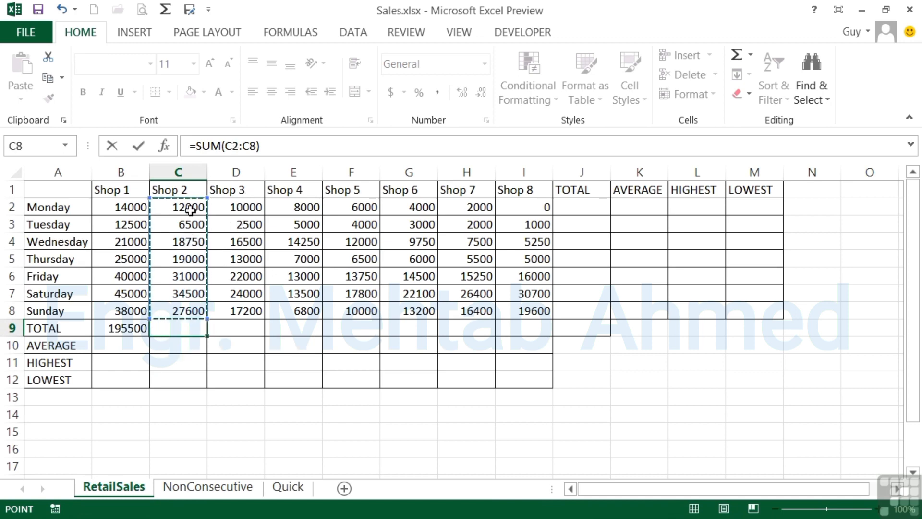
key("Return")
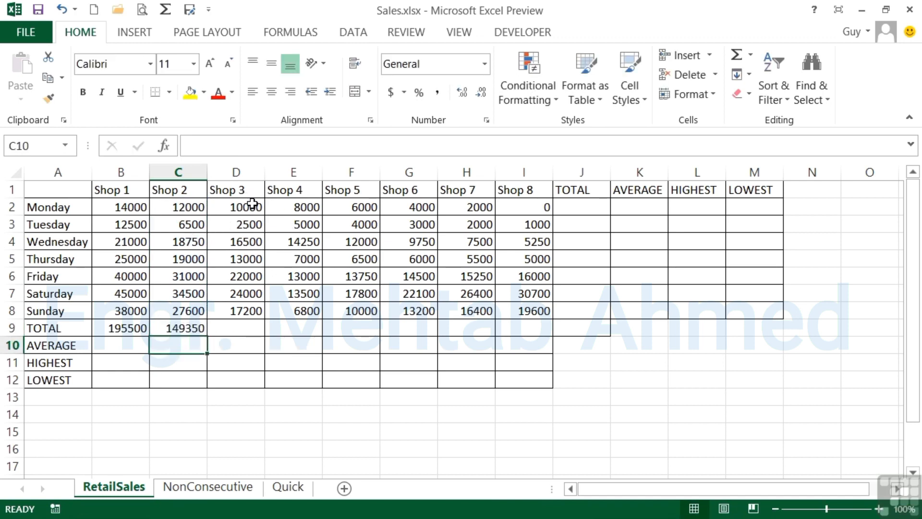
Step: Total Shop 3's sales by applying AutoSum to D2:D8, and check the formula in D9
left_click_drag(248, 204, 247, 309)
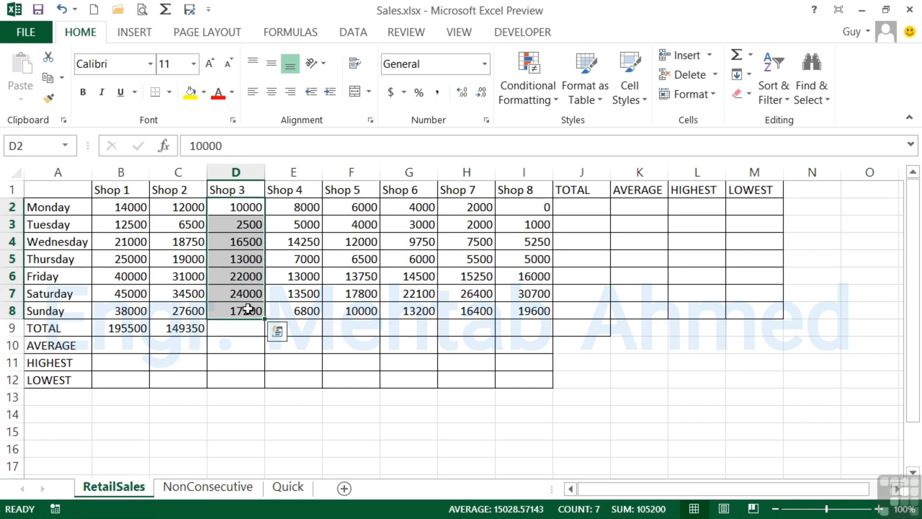
left_click(738, 57)
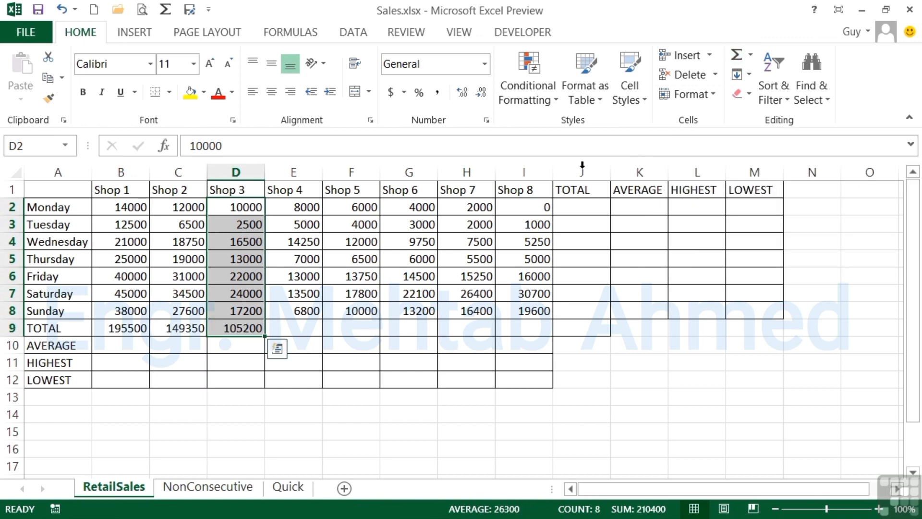
left_click(234, 327)
double_click(240, 328)
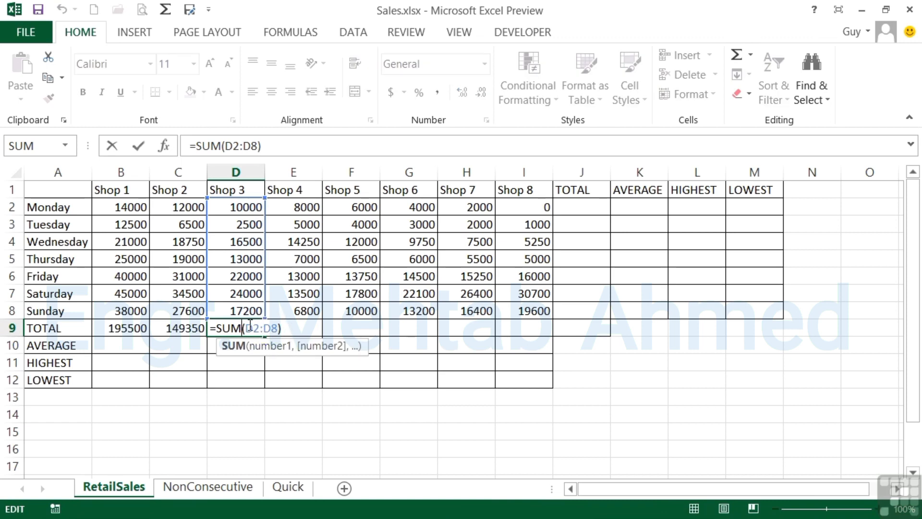
key("Escape")
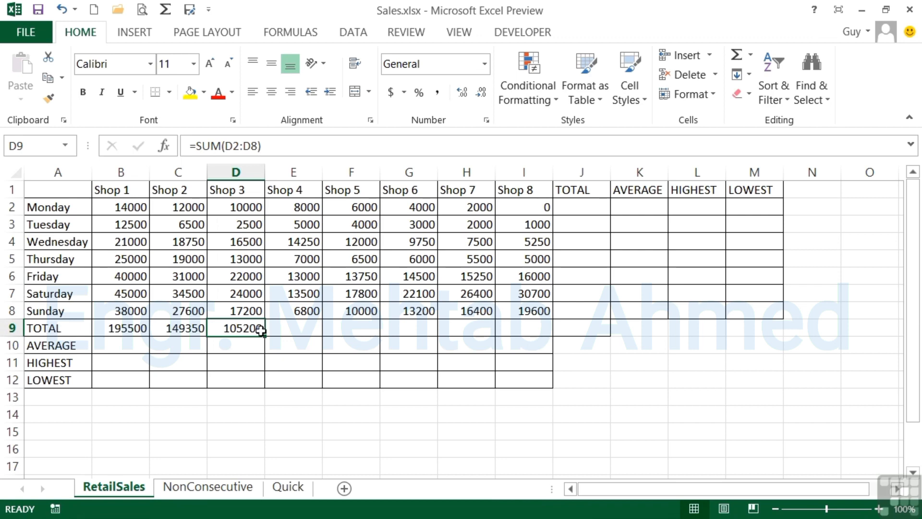
Step: Total Shop 4's sales by applying AutoSum to E2:E8, and check the formula in E9
left_click_drag(304, 206, 301, 312)
left_click(735, 55)
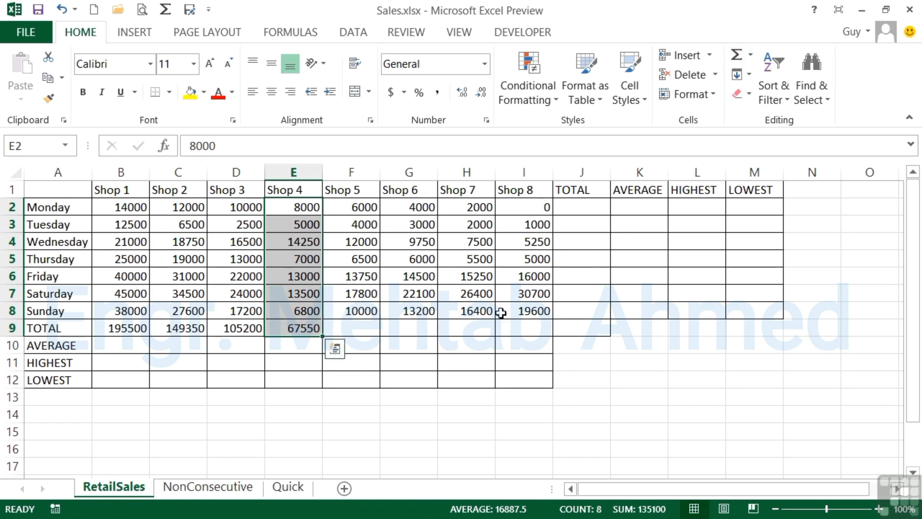
left_click(305, 330)
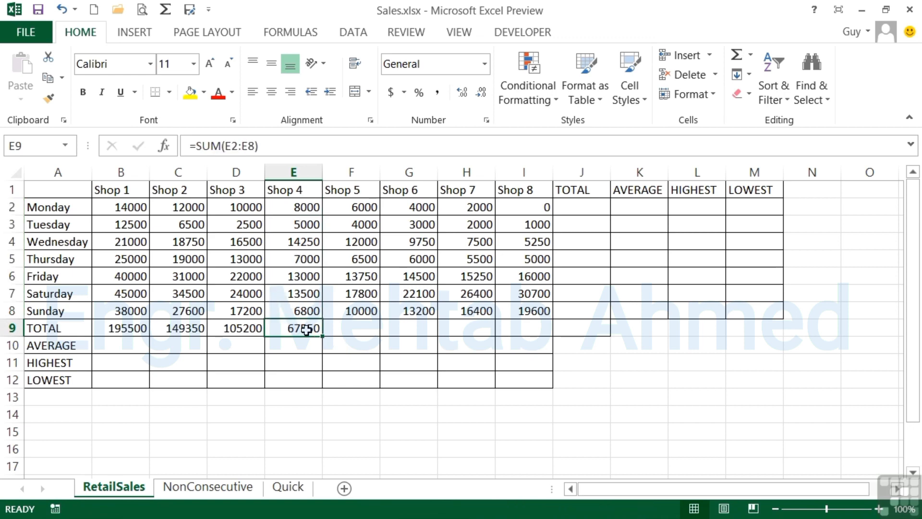
double_click(306, 329)
key("Return")
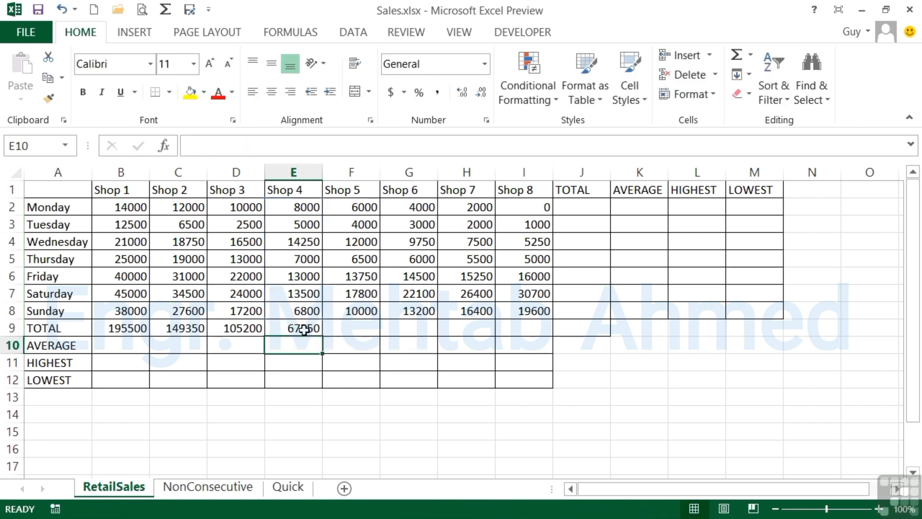
Step: Set Shop 4's Thursday sales figure in cell E5 to 8000
left_click(303, 252)
type("8000")
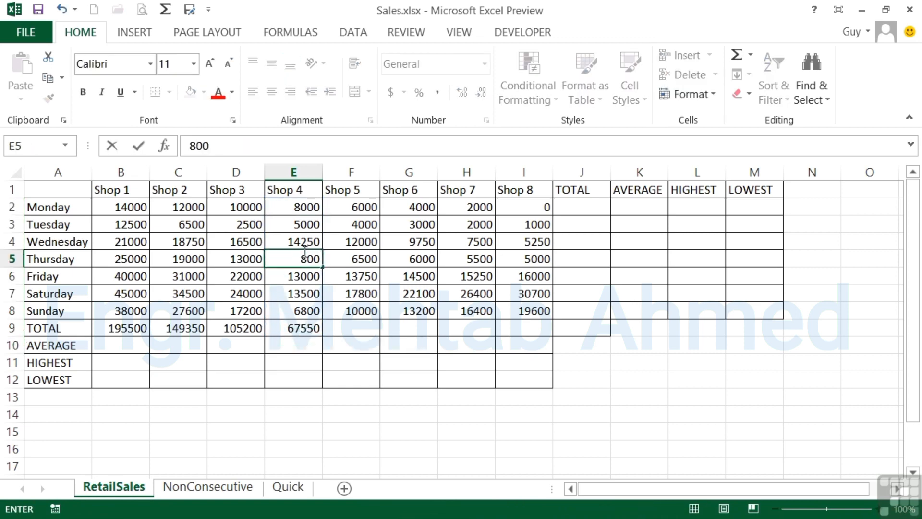
key("Return")
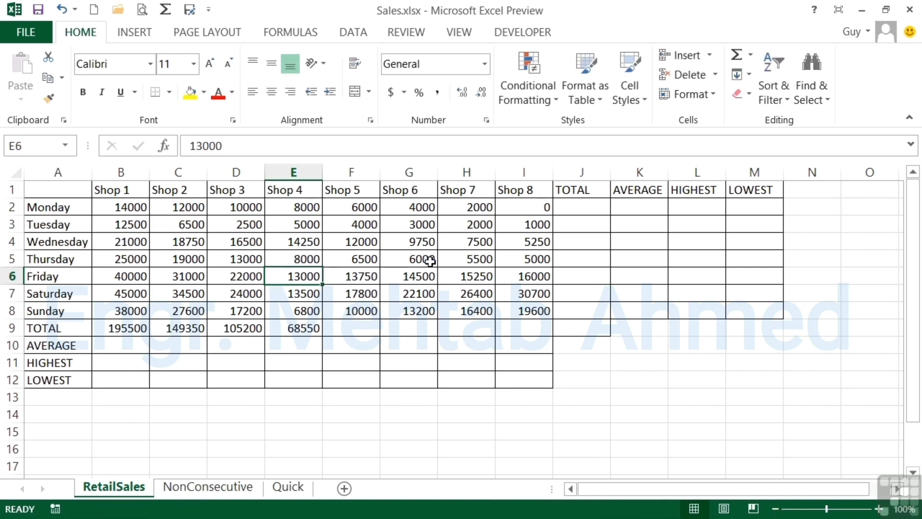
Step: Total Shops 5 to 8 with AutoSum over F2:I9, and total Monday's sales from B2:I2 in J2, checking its formula
left_click_drag(356, 206, 528, 326)
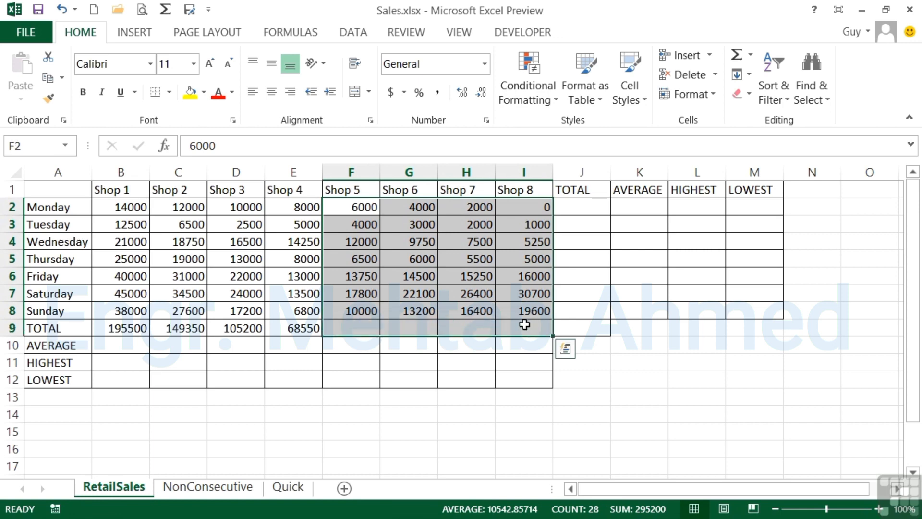
left_click(737, 58)
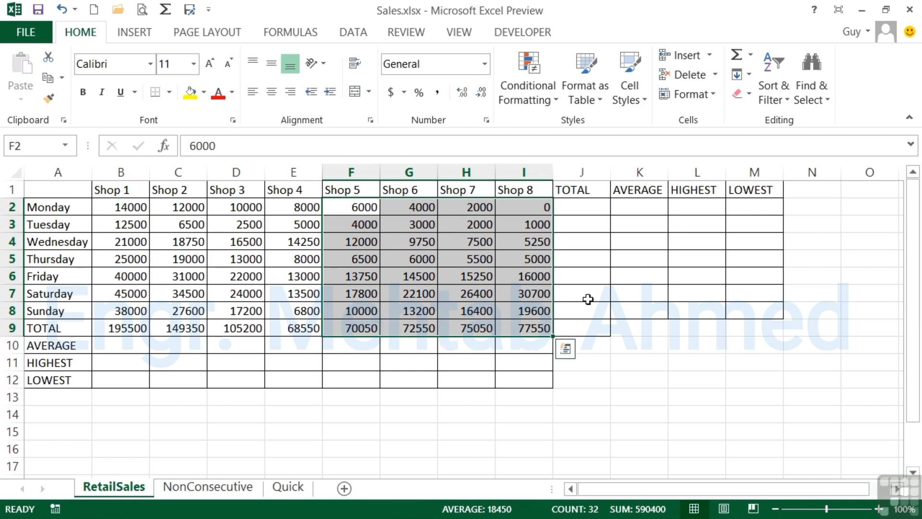
left_click(585, 209)
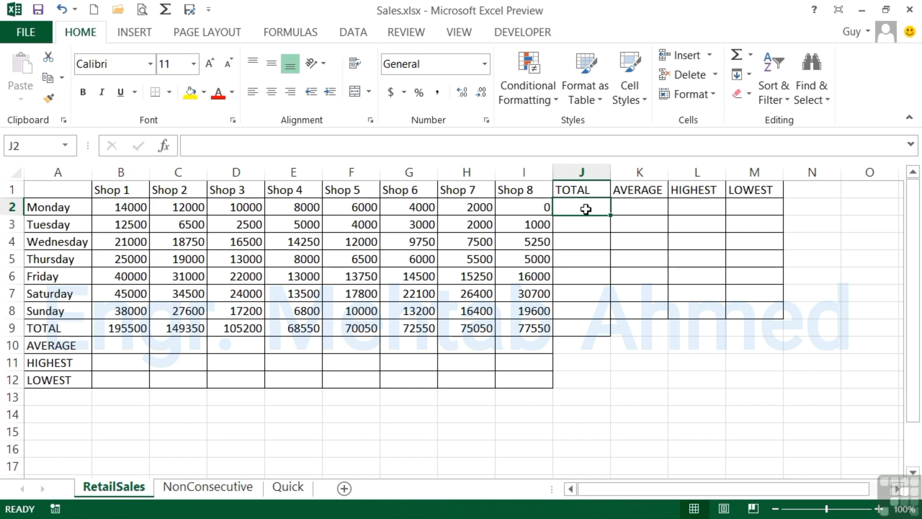
left_click_drag(124, 206, 527, 206)
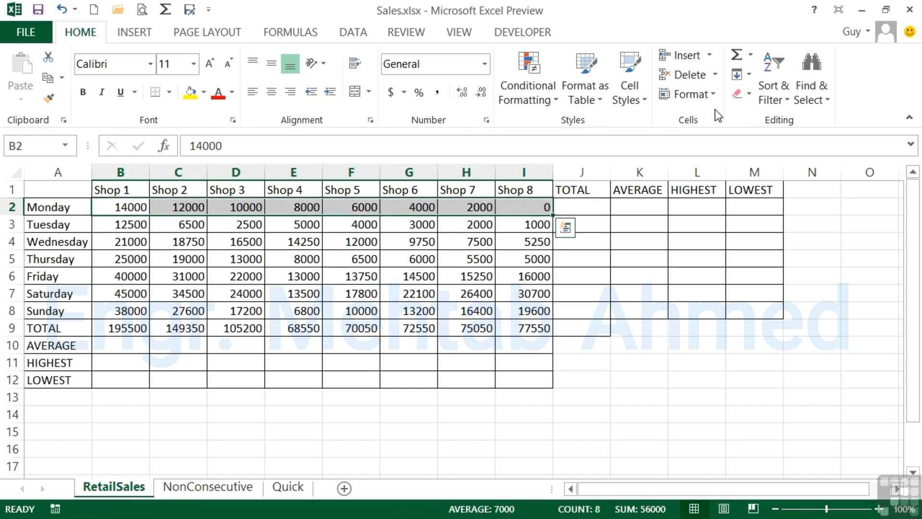
left_click(736, 63)
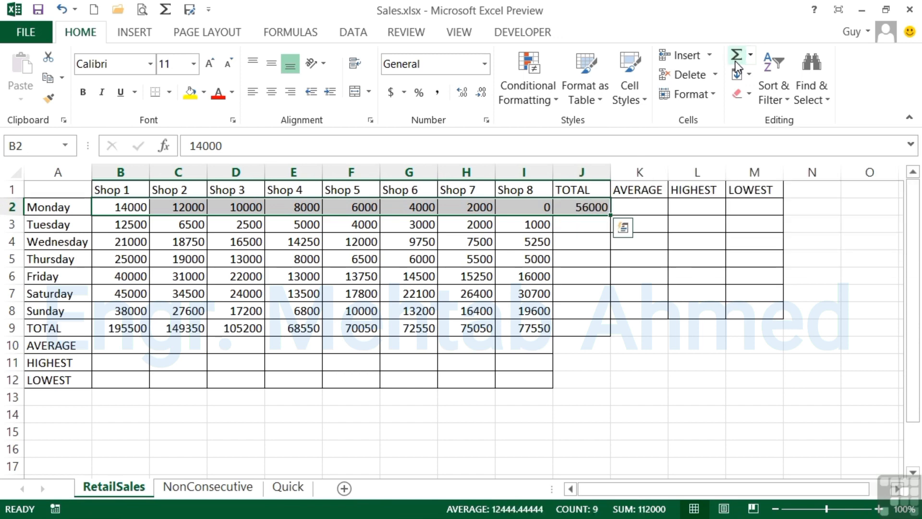
double_click(583, 207)
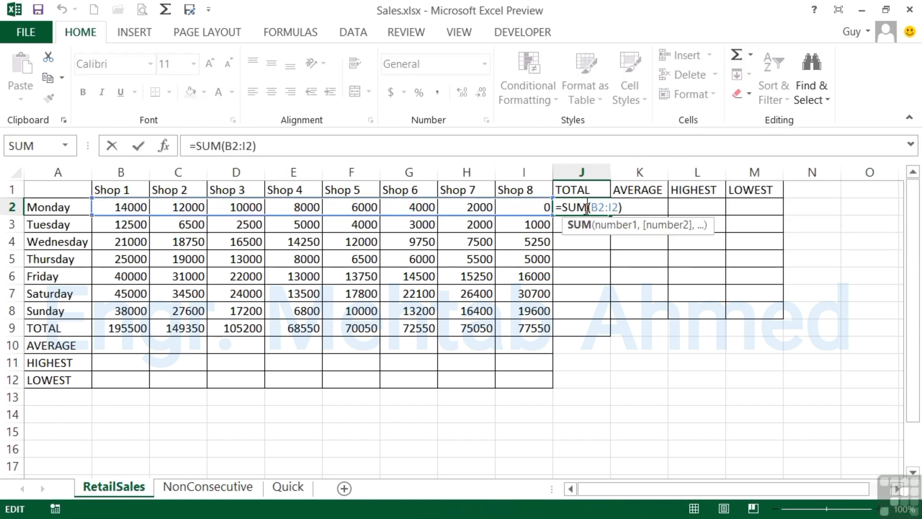
key("Return")
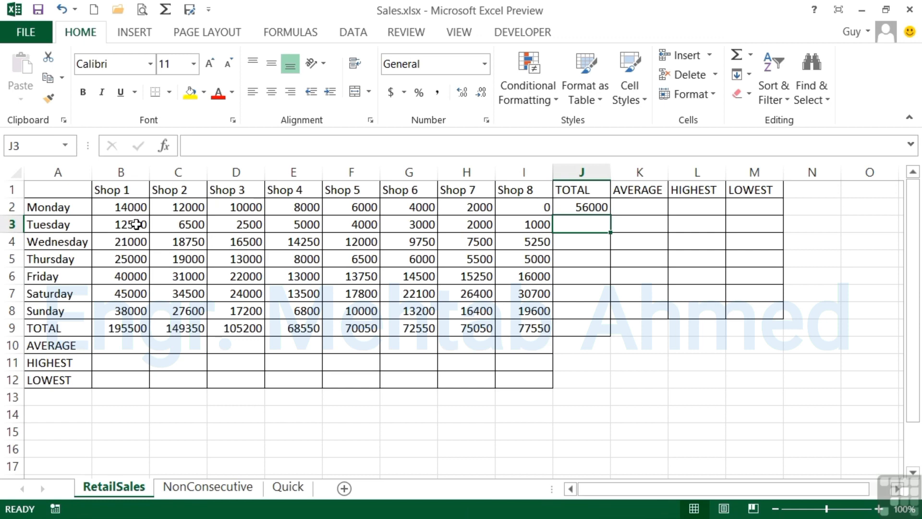
Step: Apply AutoSum to B3:J9 to fill the remaining totals, and review the formulas in J3 through J9
left_click_drag(133, 225, 572, 321)
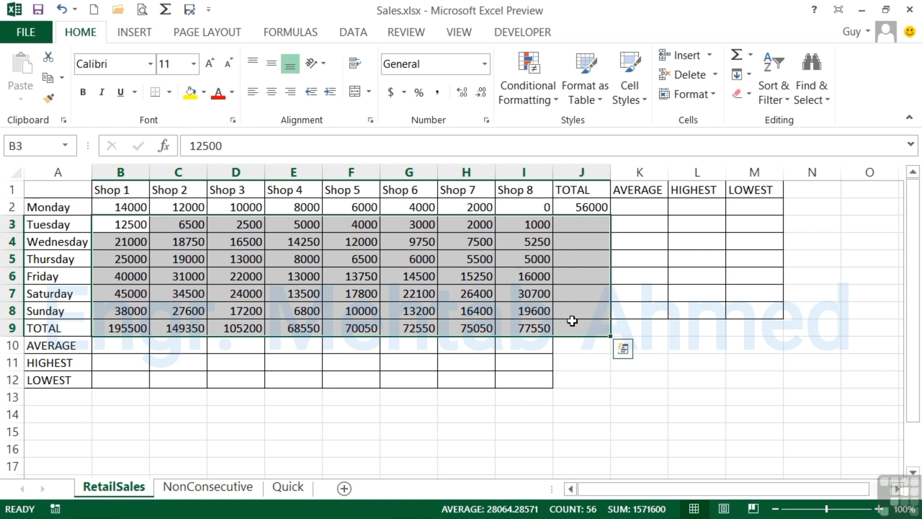
left_click(739, 59)
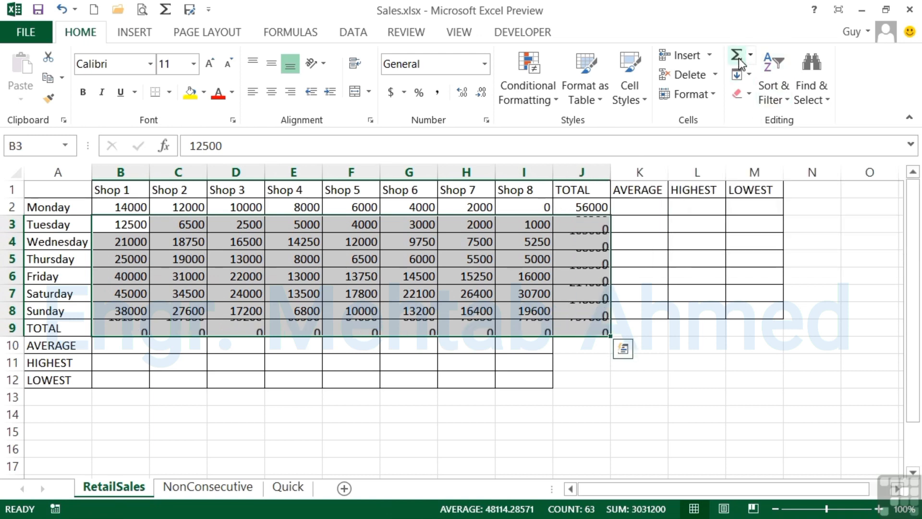
left_click(592, 223)
left_click(593, 241)
left_click(591, 259)
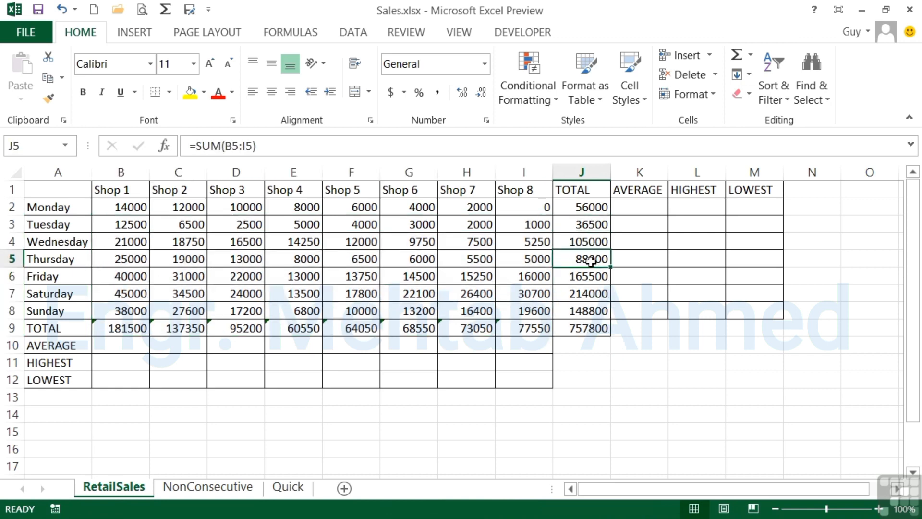
left_click(590, 275)
left_click(591, 291)
left_click(589, 311)
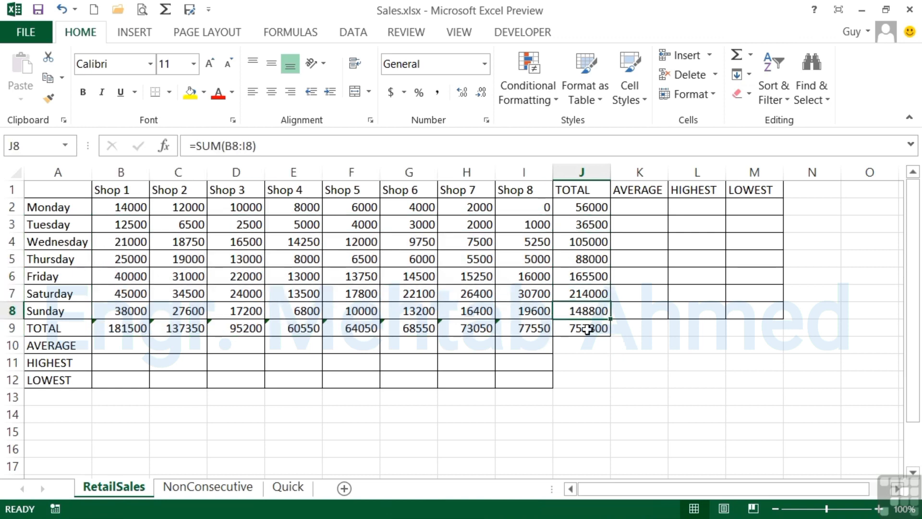
left_click(587, 329)
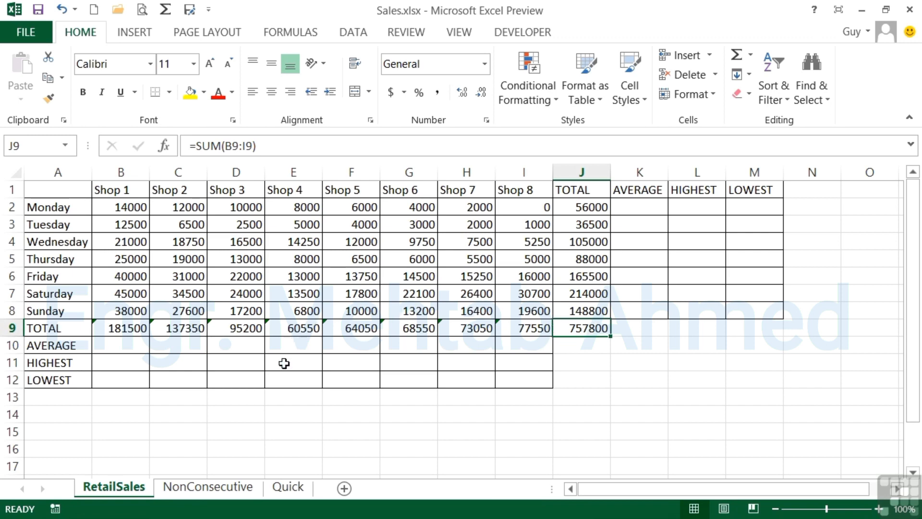
Step: Open the NonConsecutive sheet and examine the Monday fruit values in B12, B7 and B2
left_click(227, 486)
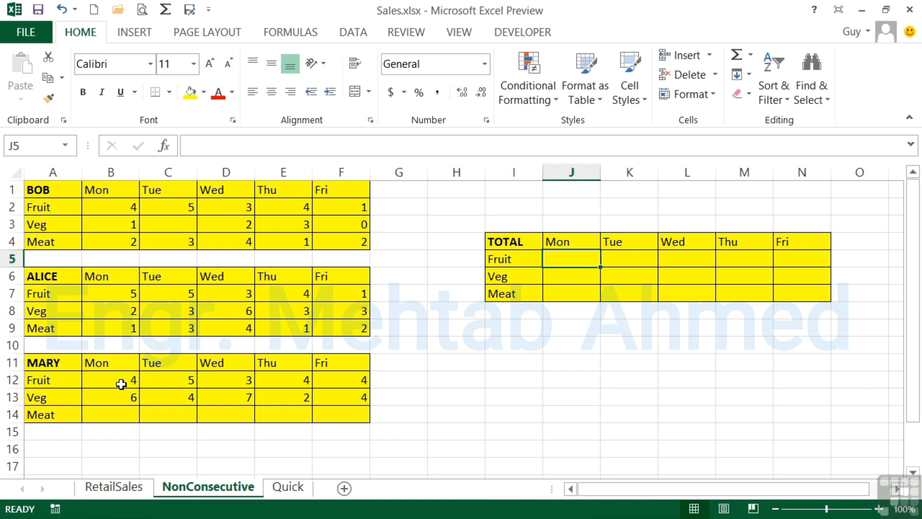
left_click(121, 384)
left_click(124, 294)
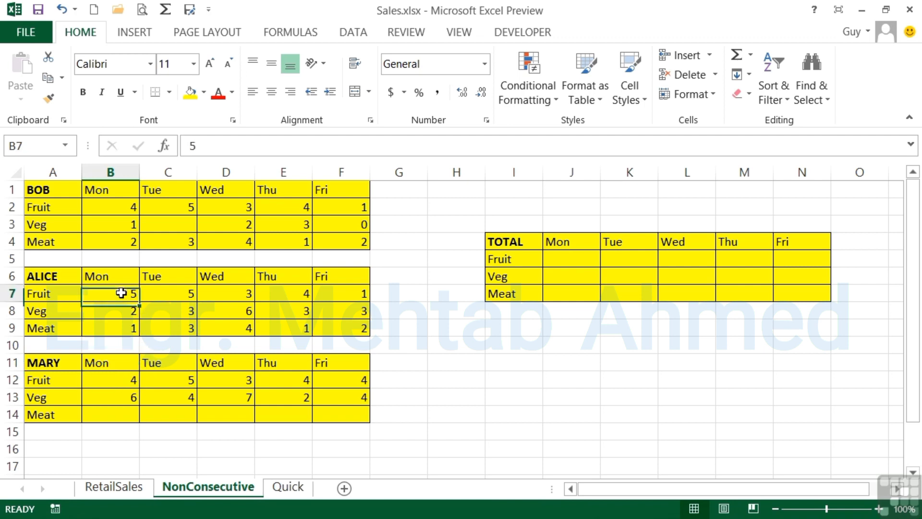
left_click(118, 206)
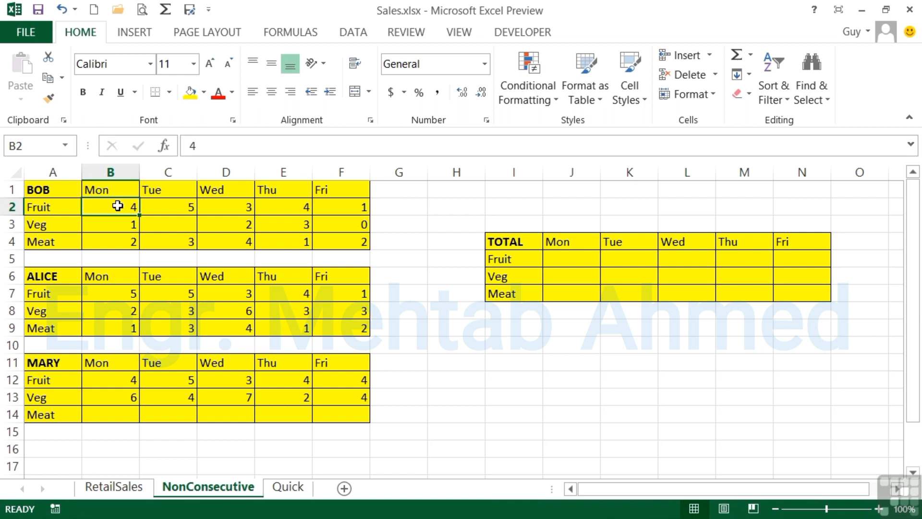
Step: Total Monday's fruit in J5 with a SUM formula adding the non-consecutive cells B2, B7 and B12
left_click_drag(118, 206, 108, 375)
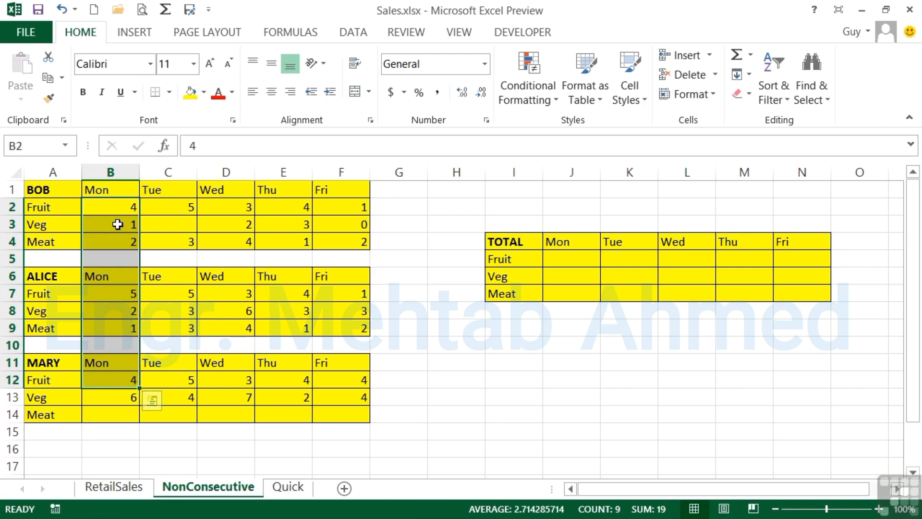
left_click(577, 259)
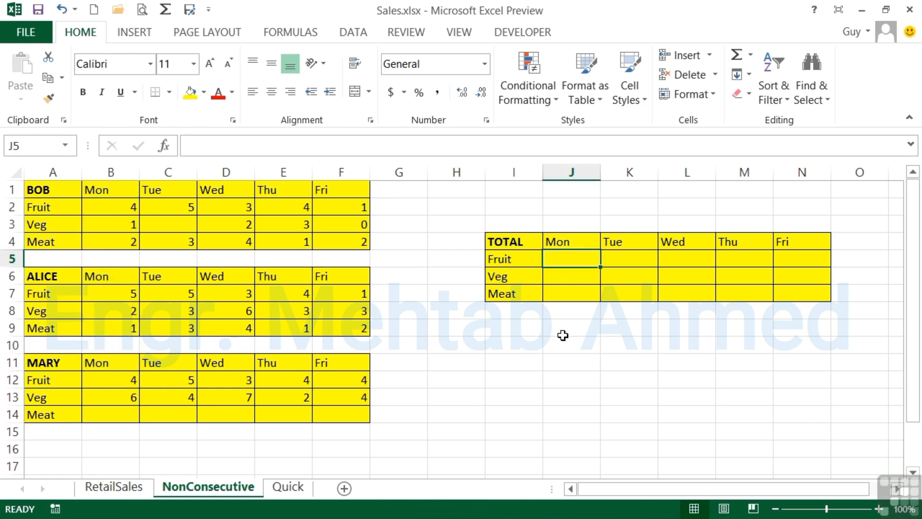
type("=s")
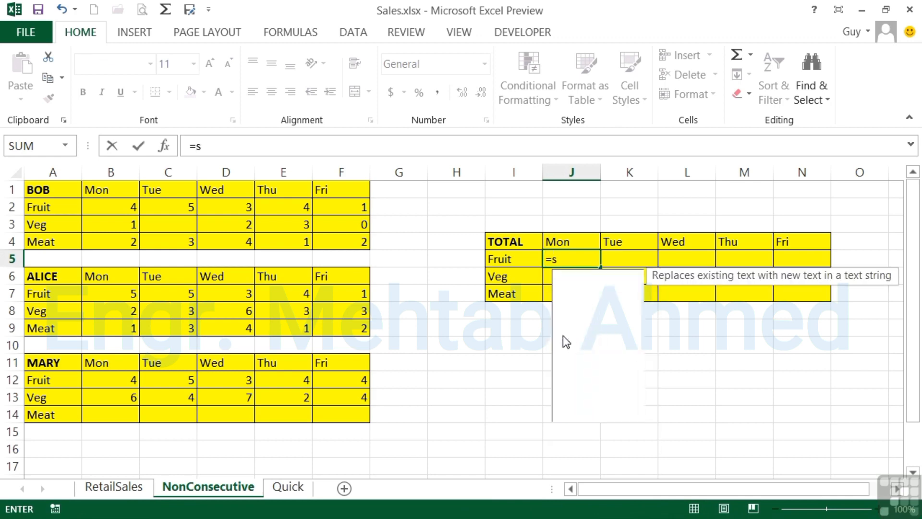
type("um(")
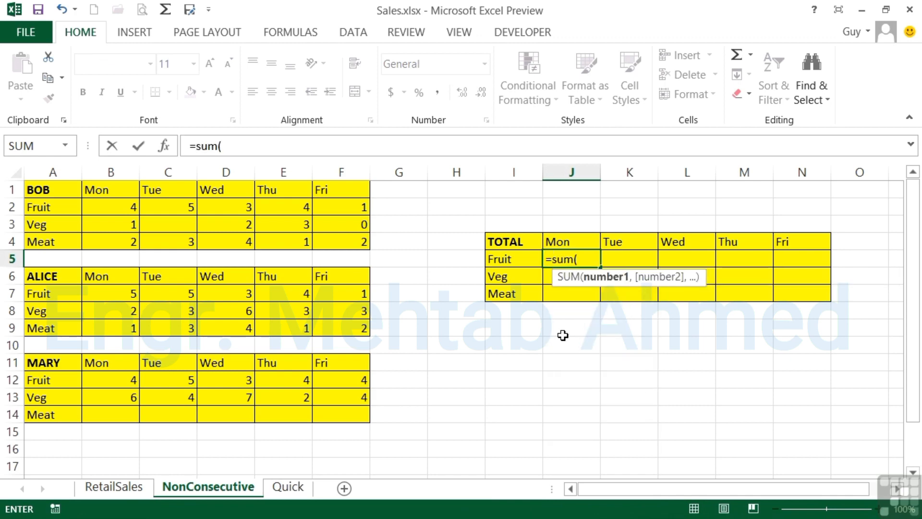
left_click(124, 207)
type(",")
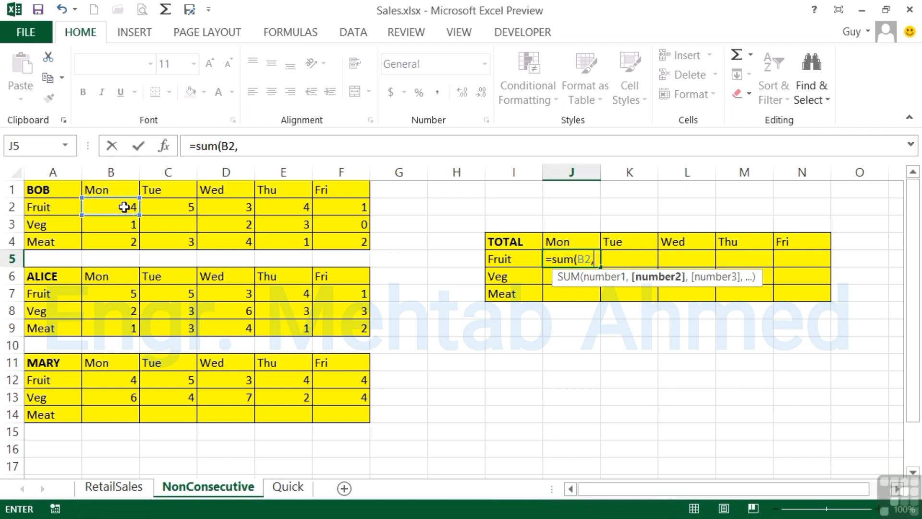
left_click(125, 294)
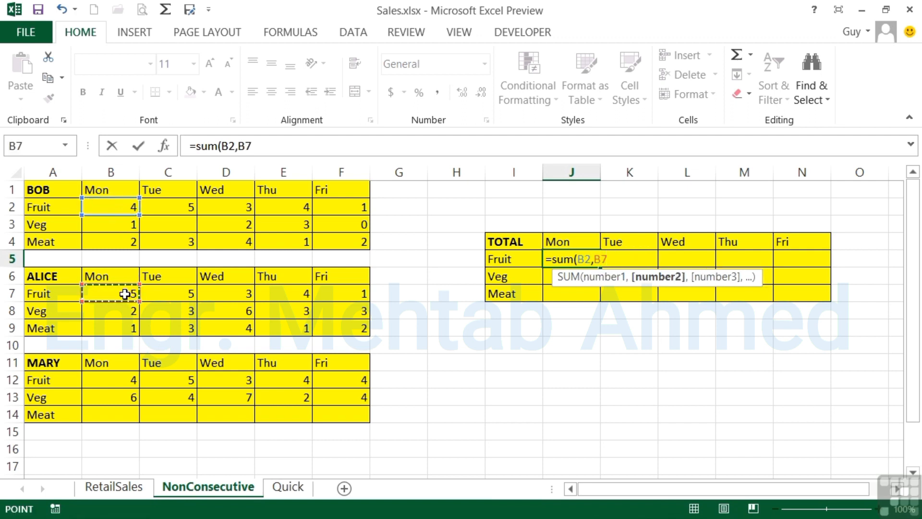
type(",")
left_click(114, 379)
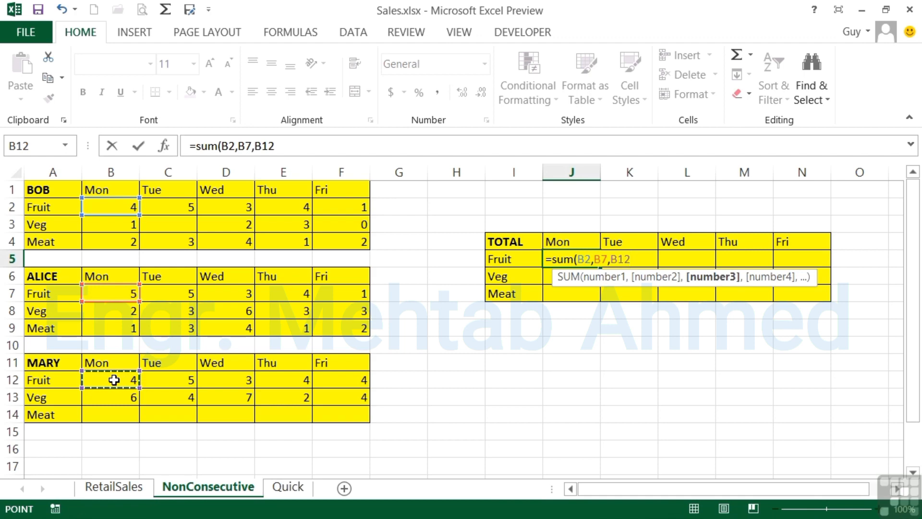
key("Return")
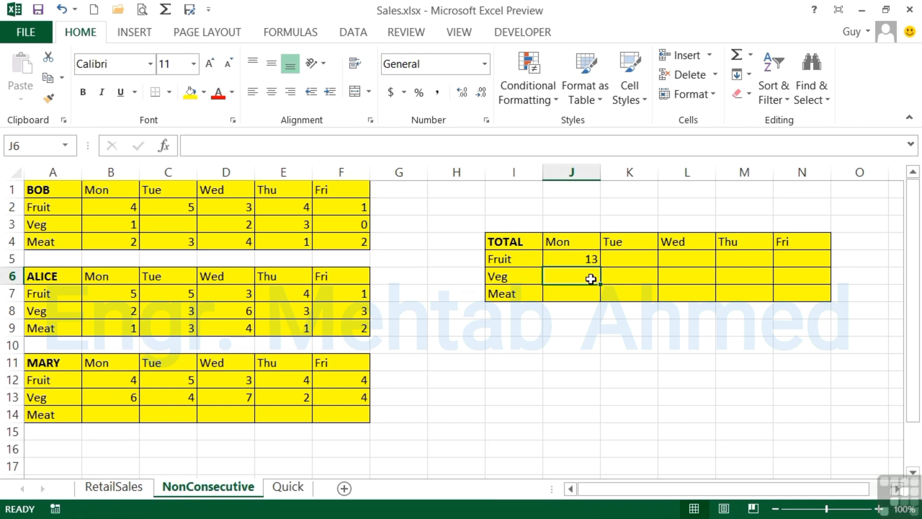
Step: Total Monday's veg in J6 with a SUM formula adding cells B3, B8 and B13
type("=sum(")
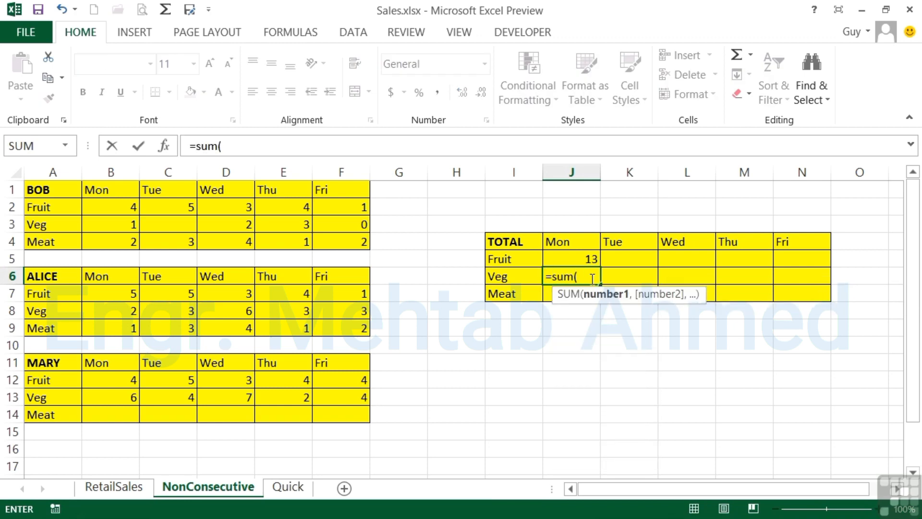
left_click(110, 224)
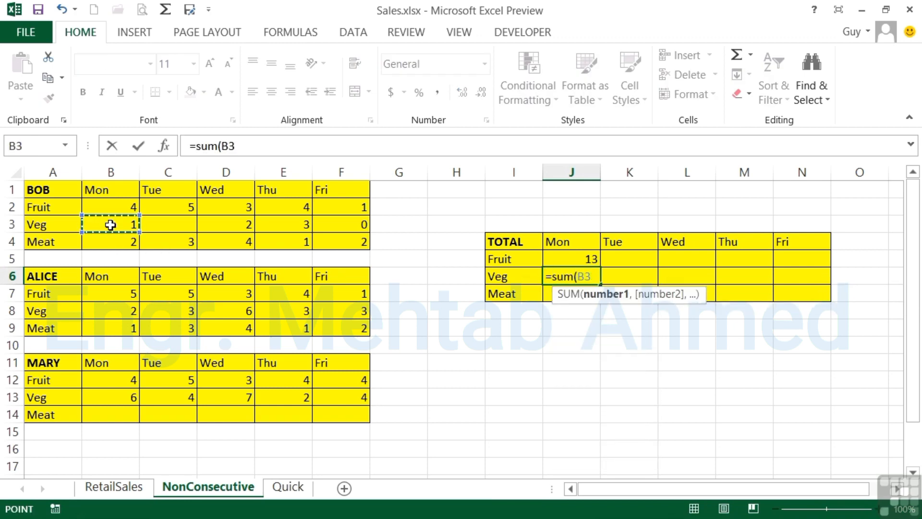
type(",")
left_click(110, 310)
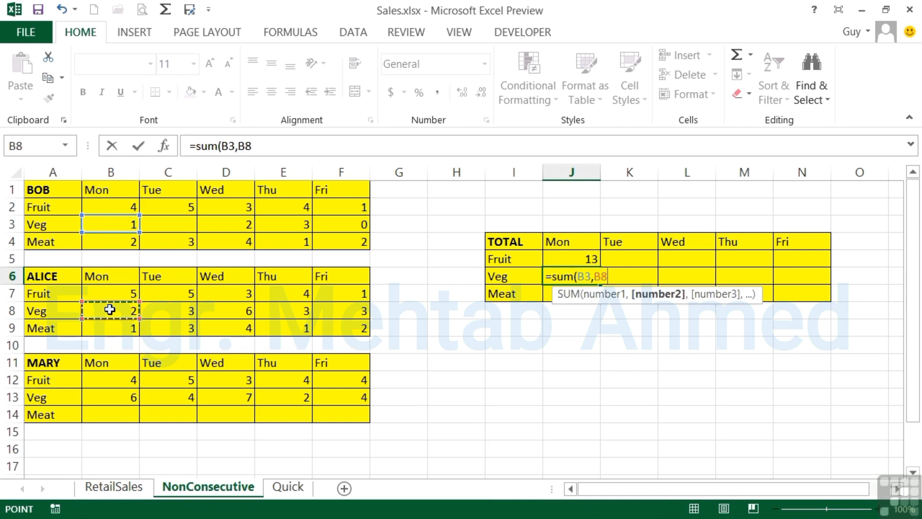
type(",")
left_click(121, 399)
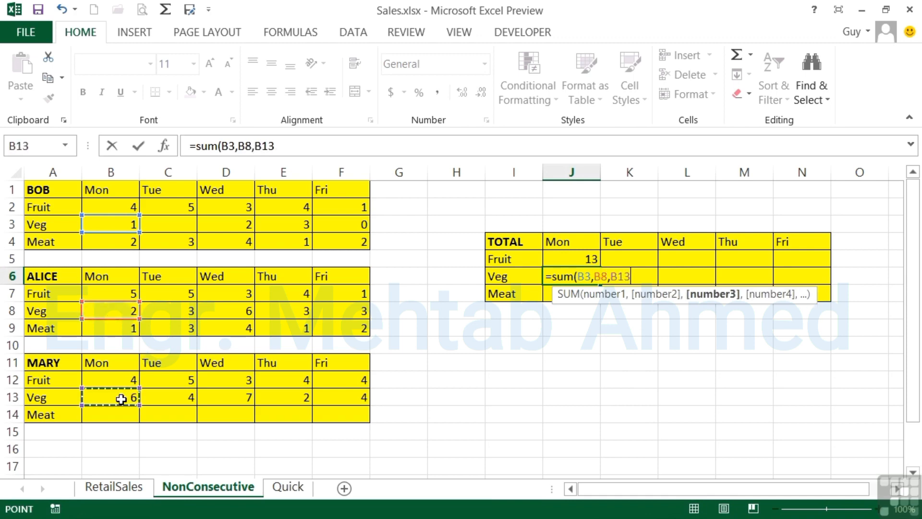
key("Return")
Step: Total Monday's meat in J7 with a SUM formula adding B4, B9 and the empty cell B14
type("=")
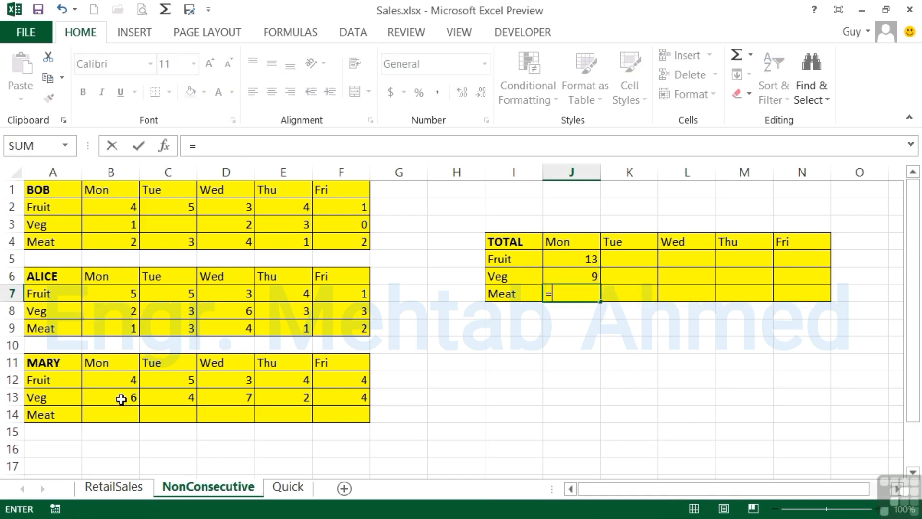
type("sum(")
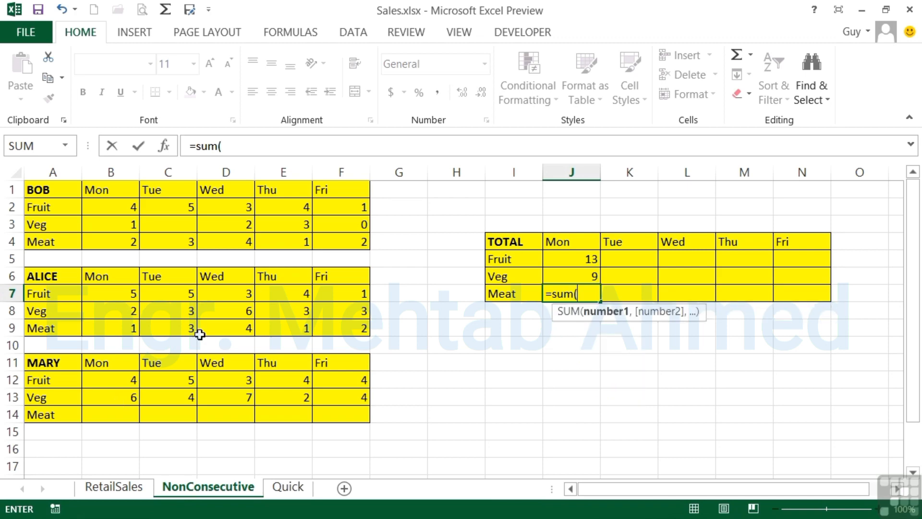
left_click(120, 204)
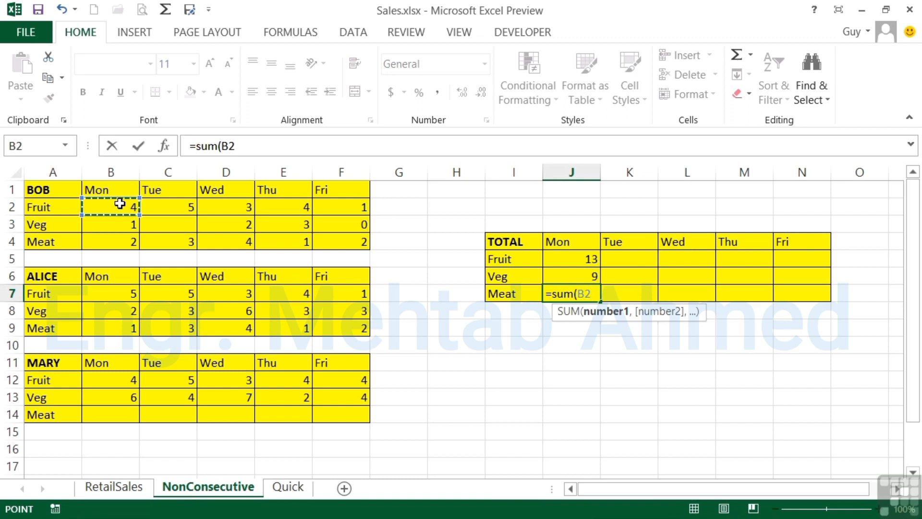
left_click(114, 242)
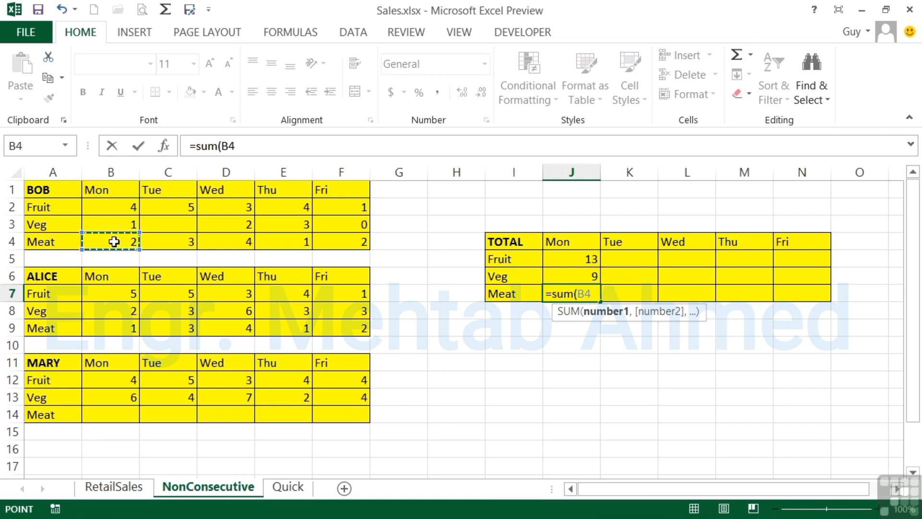
type(",")
left_click(121, 327)
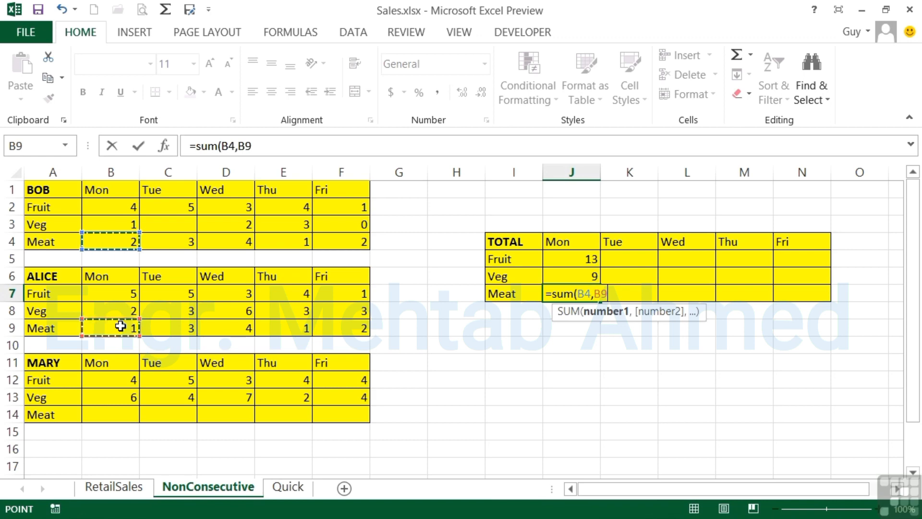
type(",")
left_click(113, 415)
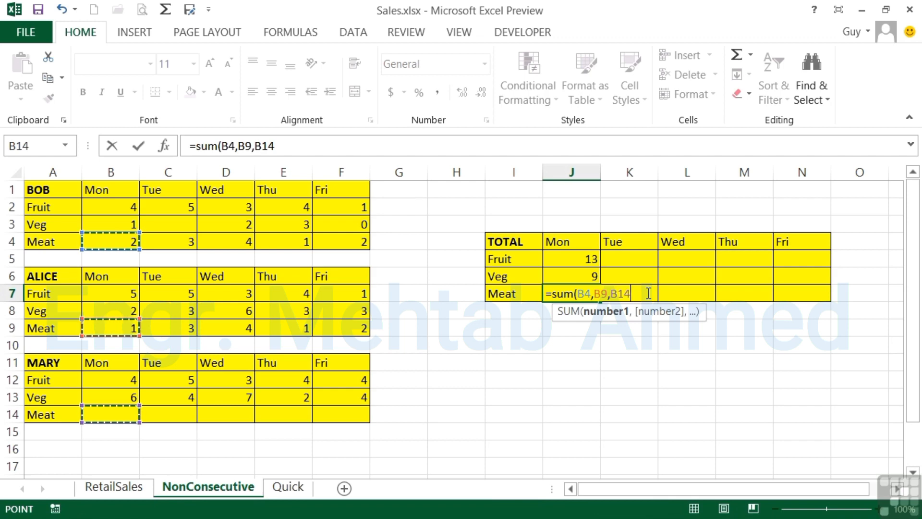
key("Return")
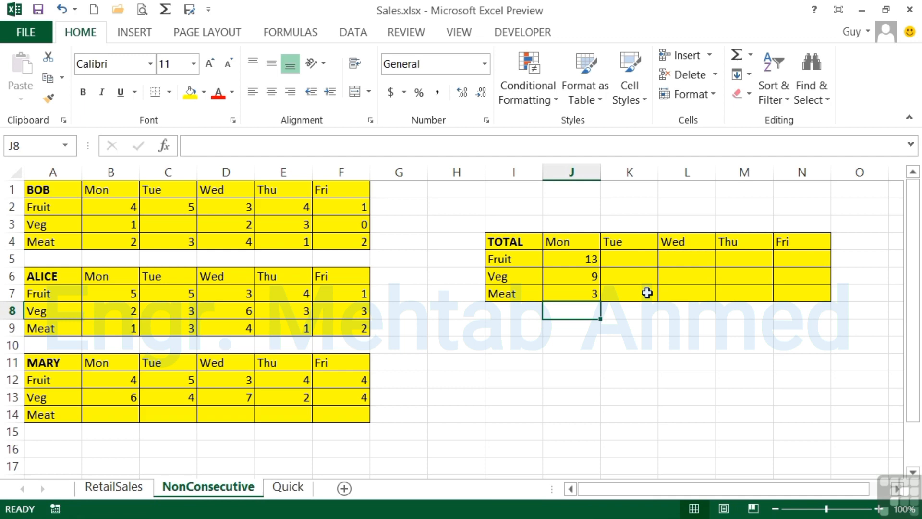
Step: On the Quick sheet, fill all row and column totals with AutoSum over B2:J9, and review the formulas in J2 through J7
left_click(290, 487)
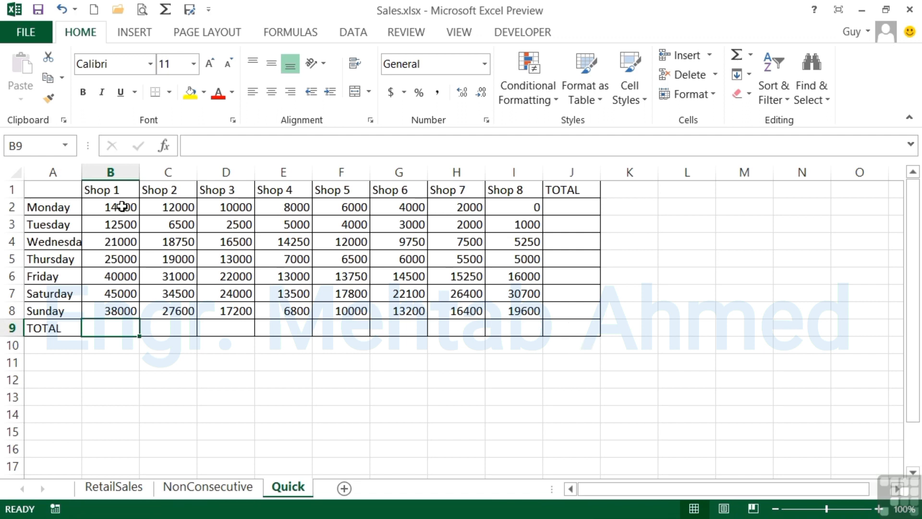
left_click_drag(122, 207, 554, 328)
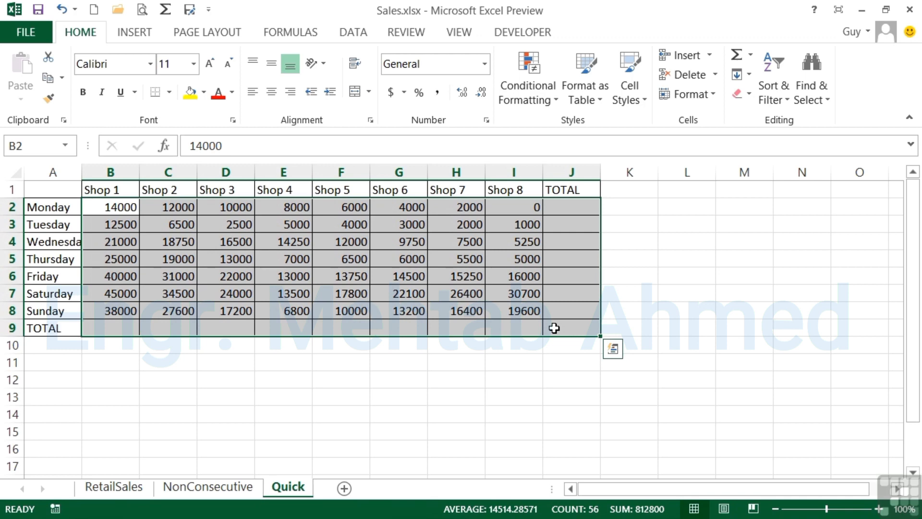
left_click(737, 61)
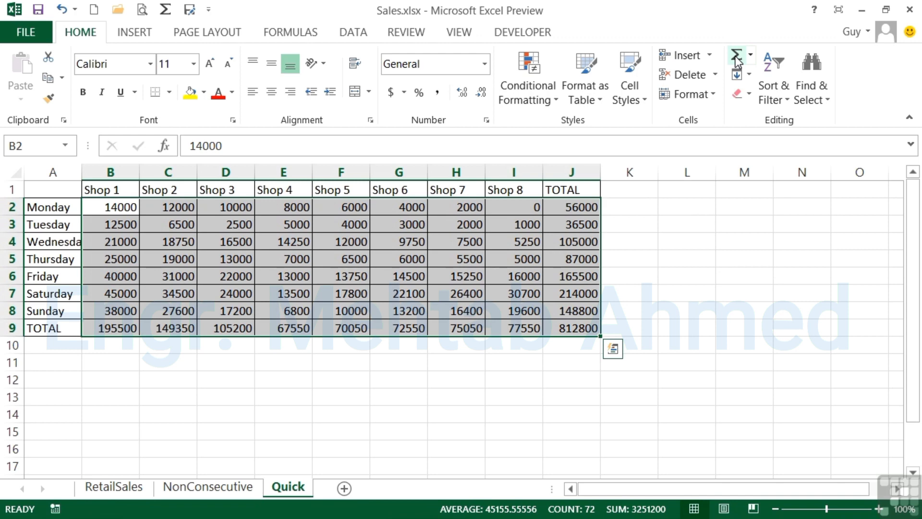
left_click(570, 207)
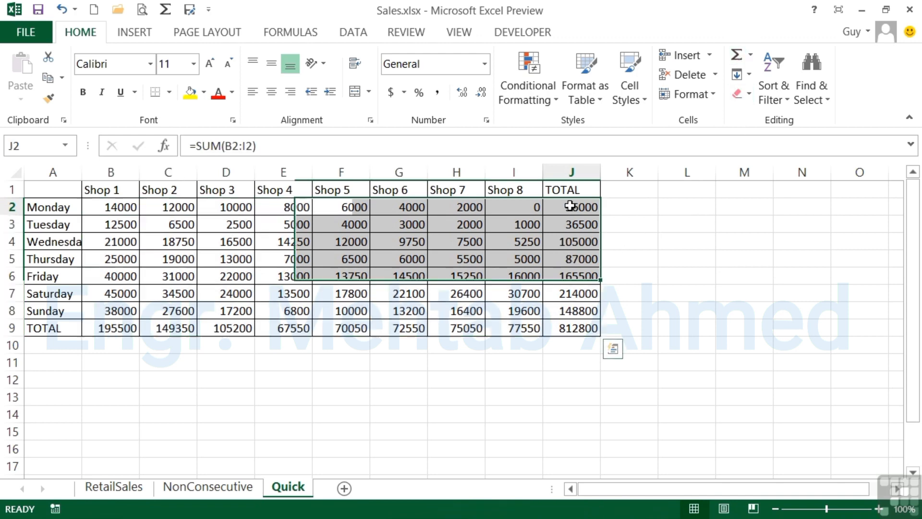
left_click(574, 223)
left_click(575, 241)
left_click(576, 259)
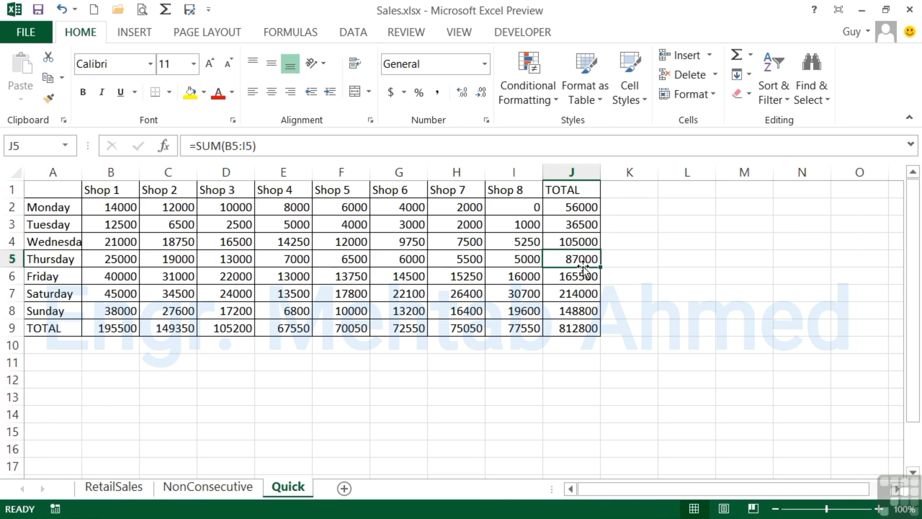
left_click(577, 276)
left_click(577, 293)
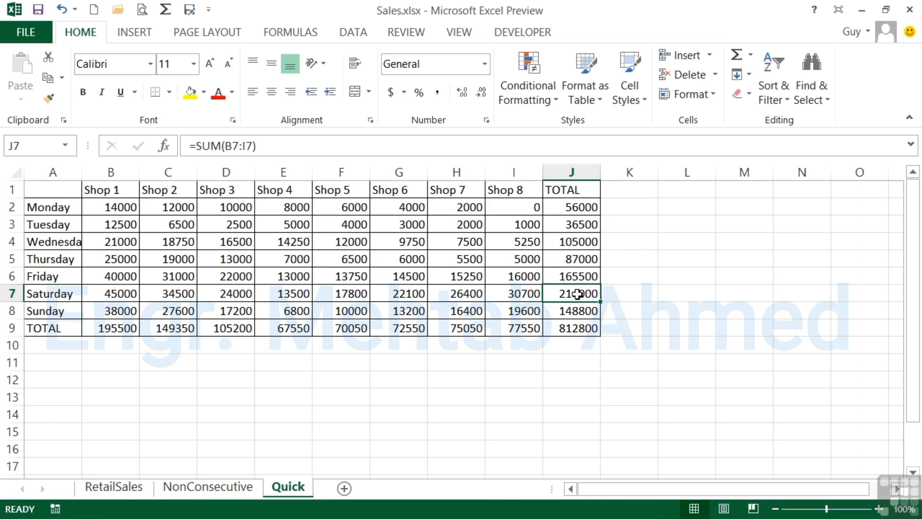
Step: Undo the B2:J9 totals, try AutoSum on the sales figures B2:I8 alone, and undo that attempt as well
key("ctrl+z")
left_click_drag(126, 208, 510, 308)
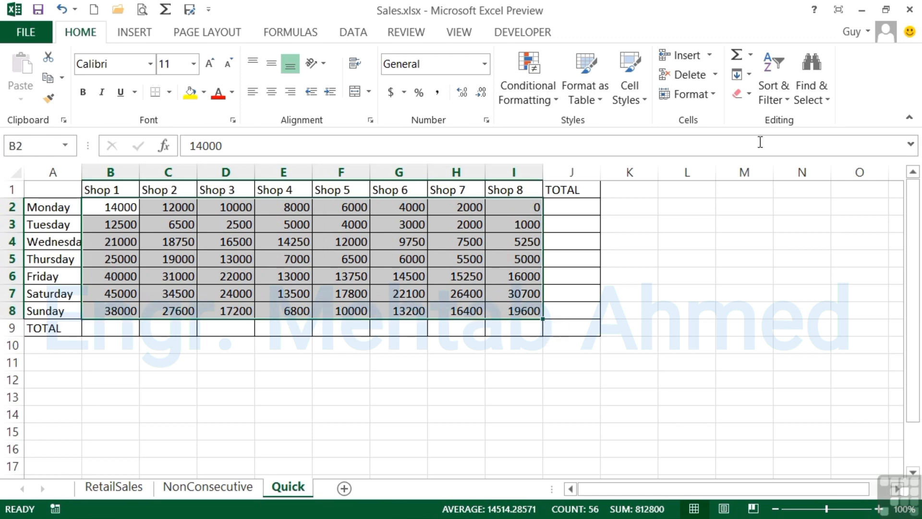
left_click(735, 58)
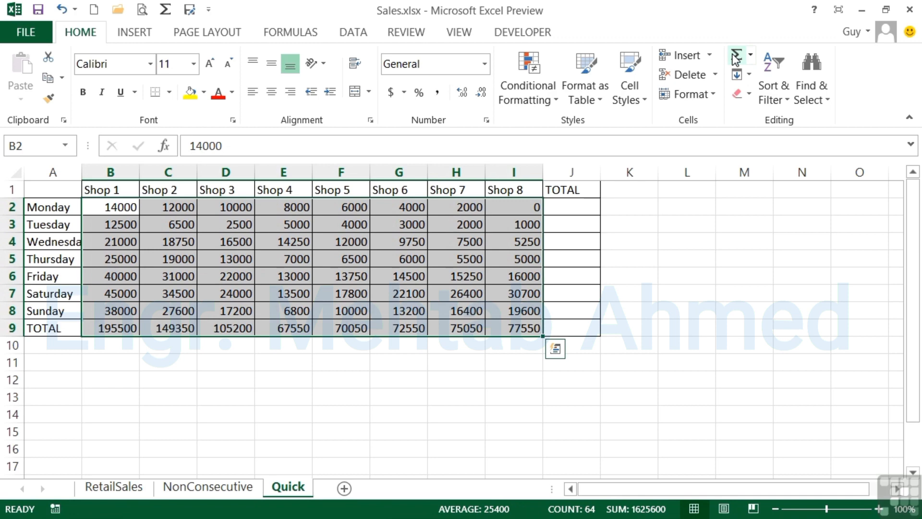
key("ctrl+z")
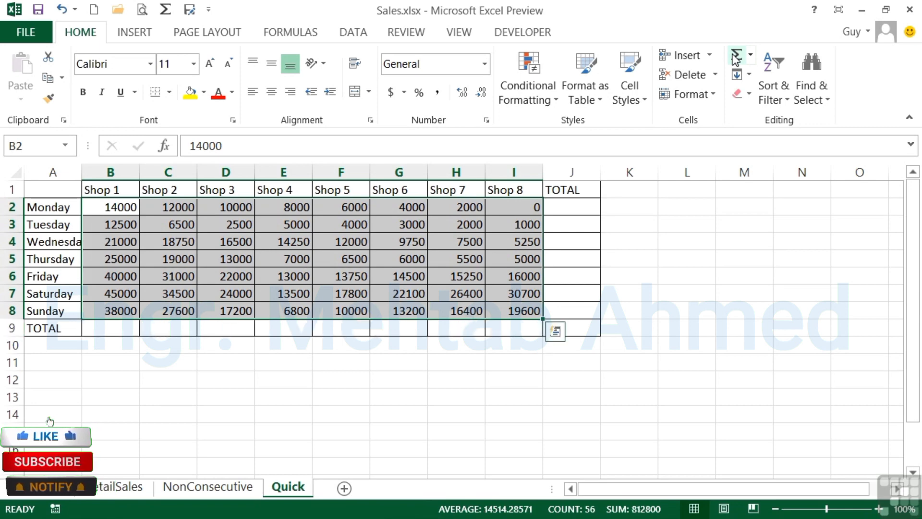
Step: Extend the selection to B2:J9 and apply AutoSum to fill the TOTAL row and TOTAL column together
left_click(585, 331, "shift")
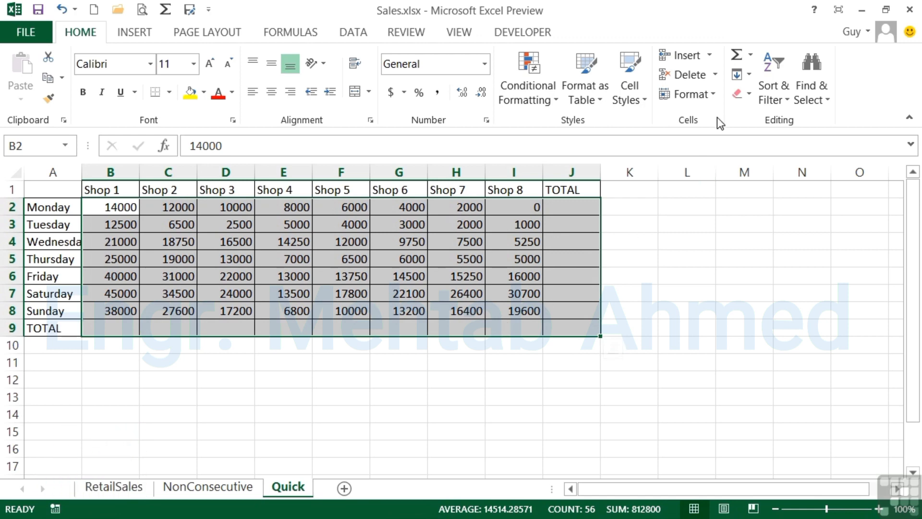
left_click(737, 57)
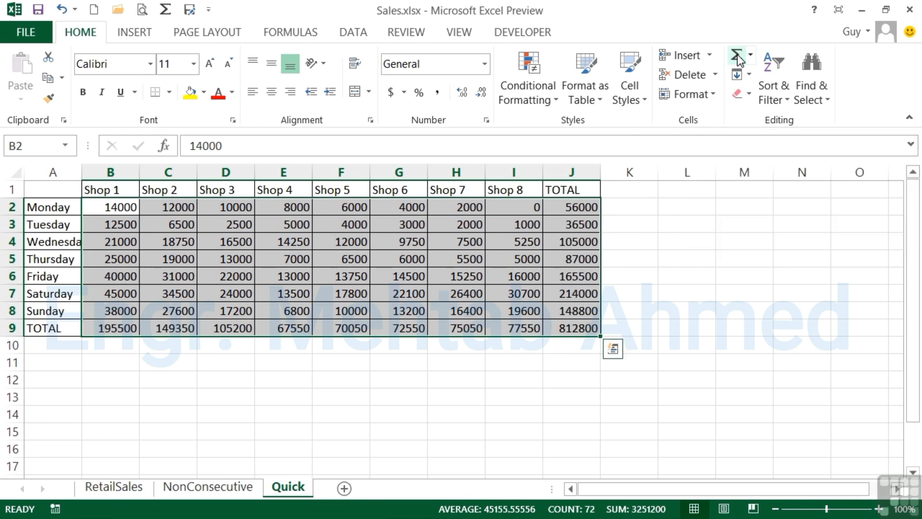